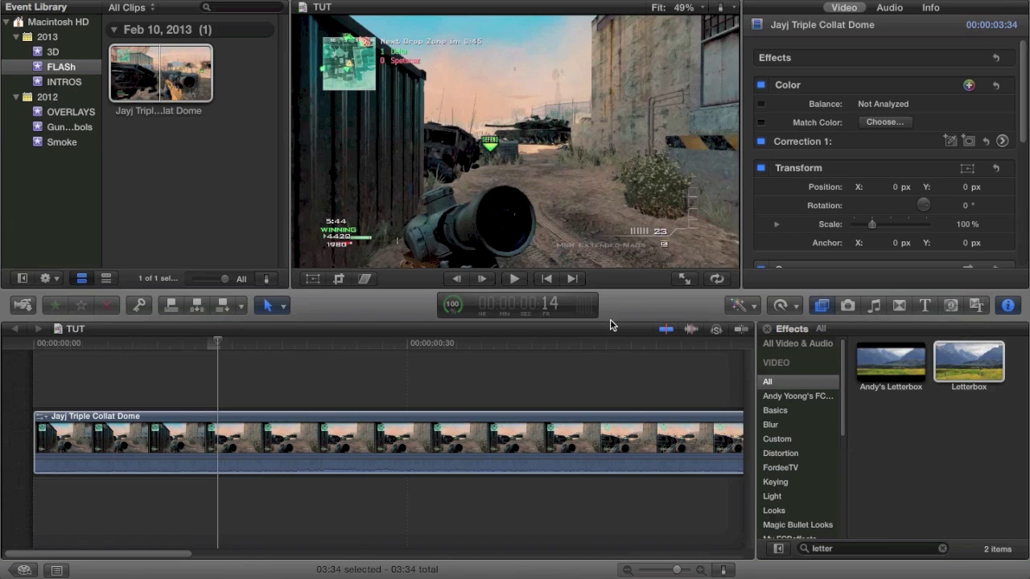
Select the gameplay clip and apply the Letterbox effect to it
key("super+a")
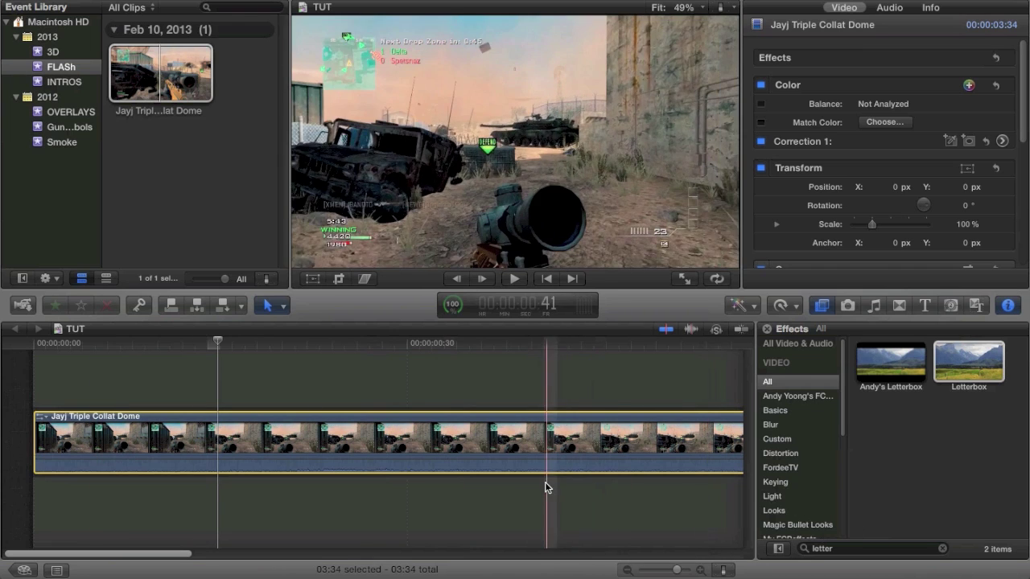
left_click_drag(937, 364, 396, 428)
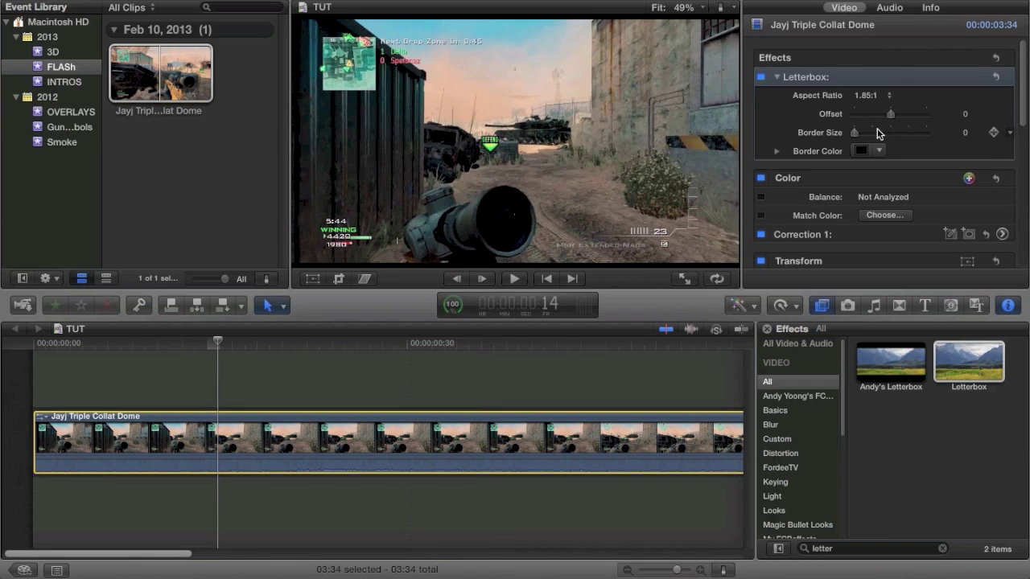
Change the Letterbox aspect ratio to 3.00:1 for thicker black bars
left_click(869, 95)
left_click(873, 118)
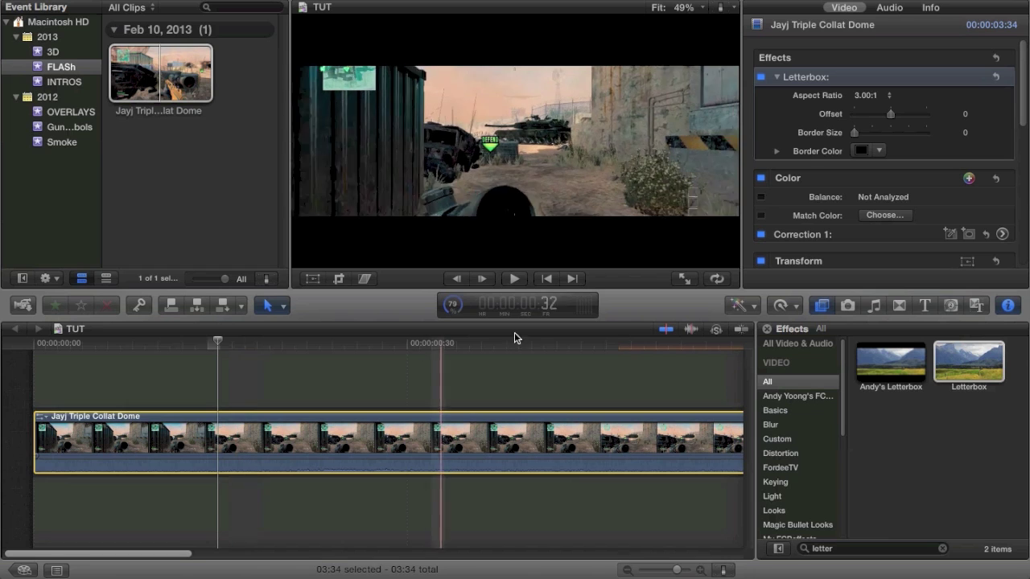
Compare the 2.35:1 and 1.85:1 ratios, keep 2.35:1, and raise border size to 10.0
left_click(881, 96)
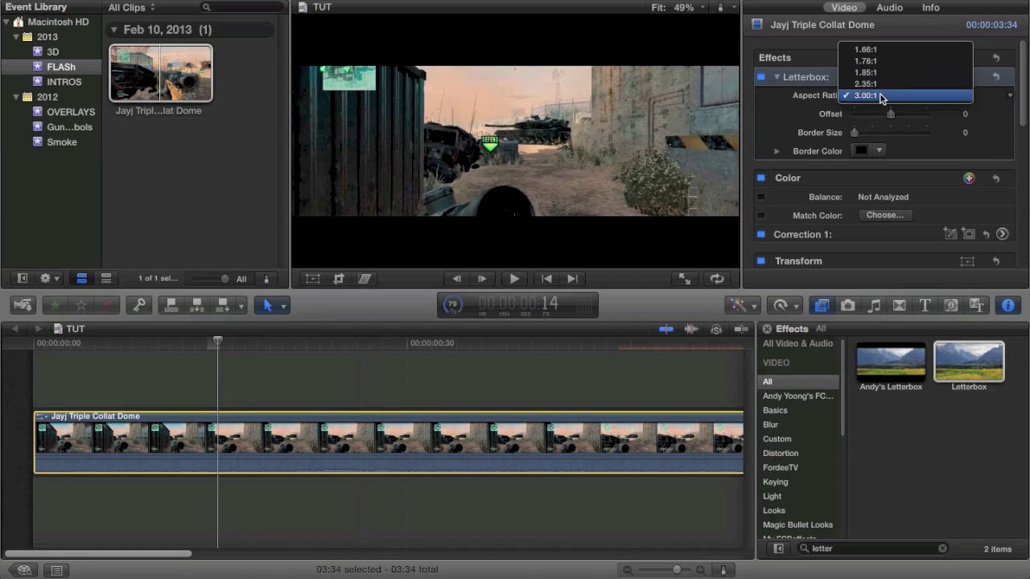
left_click(882, 86)
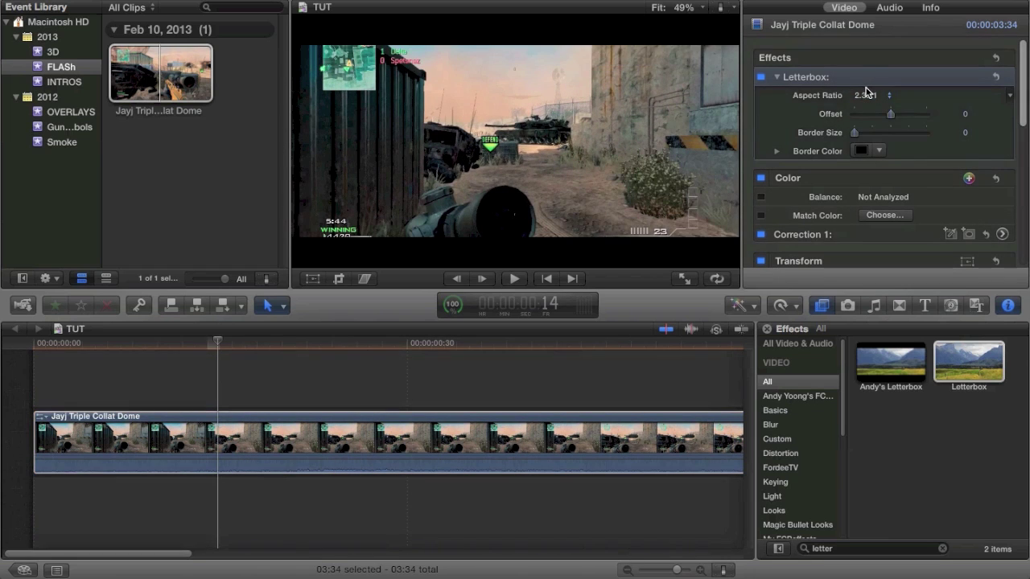
left_click(866, 95)
left_click(873, 84)
left_click(877, 96)
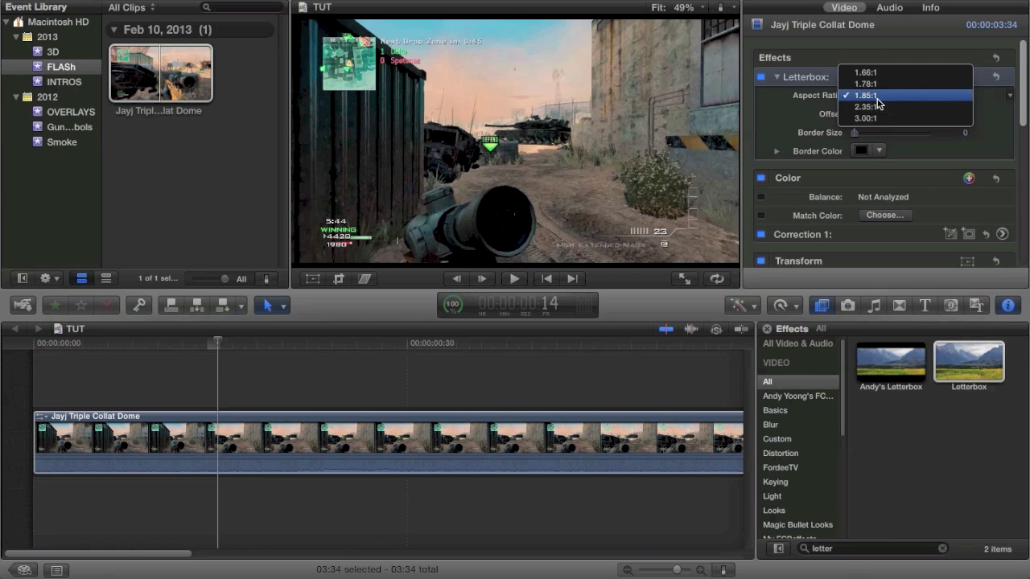
left_click(880, 107)
left_click_drag(855, 133, 952, 161)
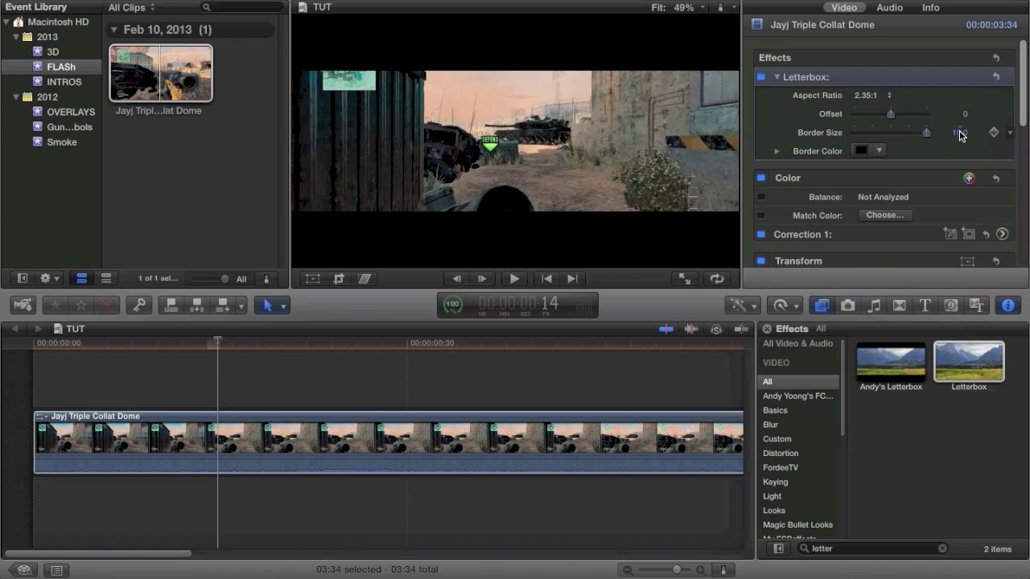
Keyframe the Letterbox border size at 10.0 on the first frame and 0 about a second in
left_click(47, 438)
key("Home")
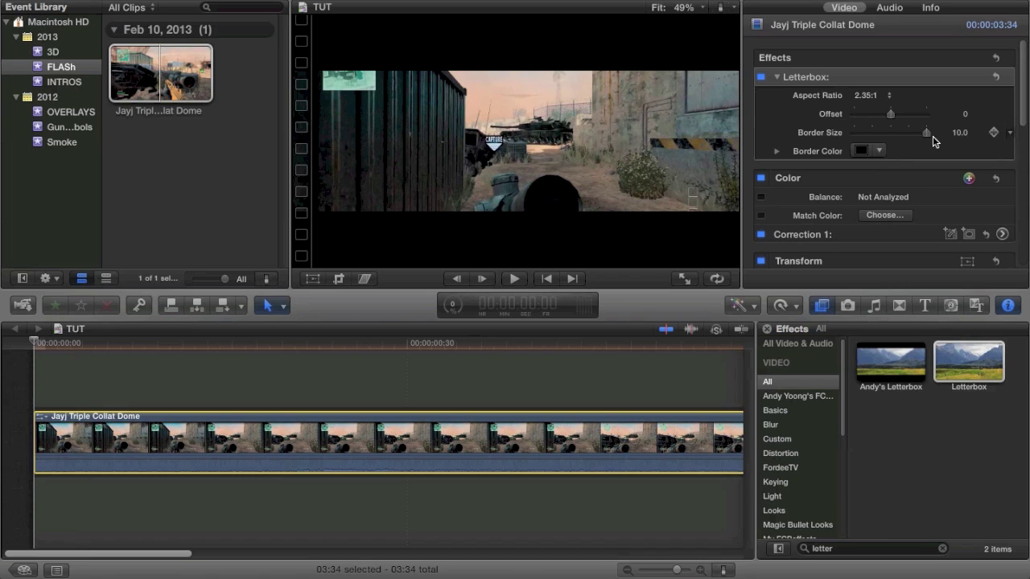
left_click(926, 134)
key("space")
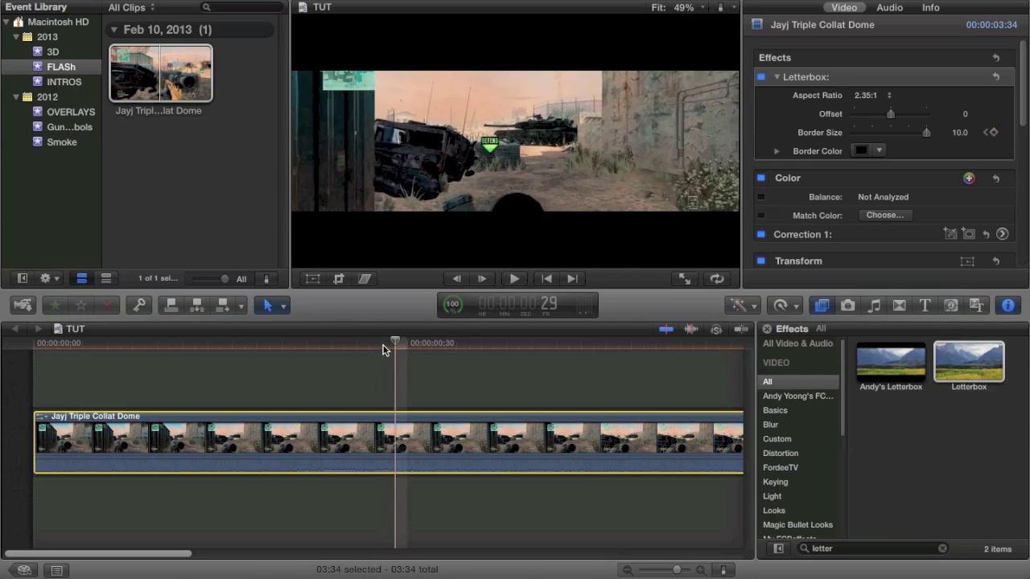
left_click(391, 430)
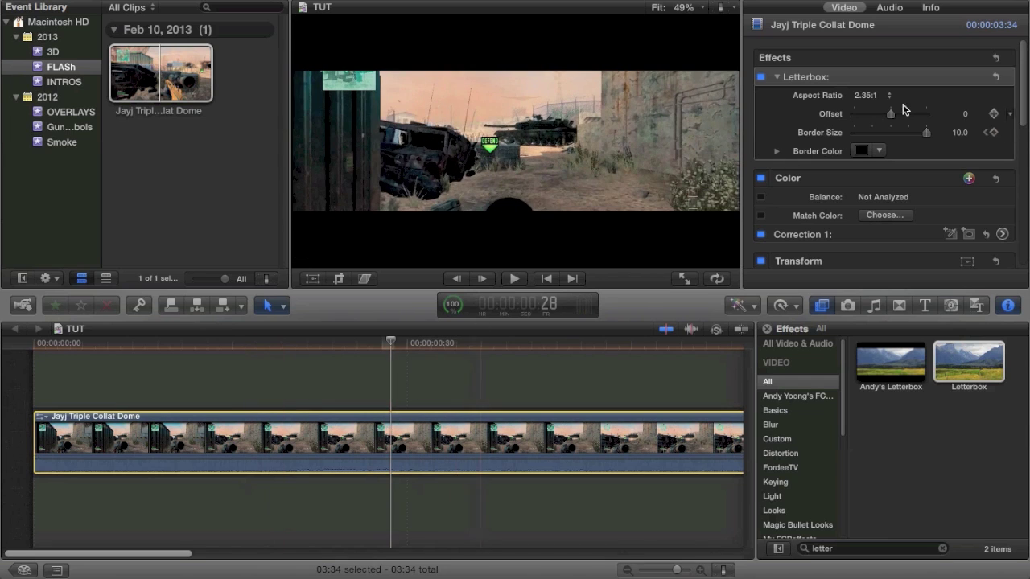
left_click_drag(926, 134, 853, 133)
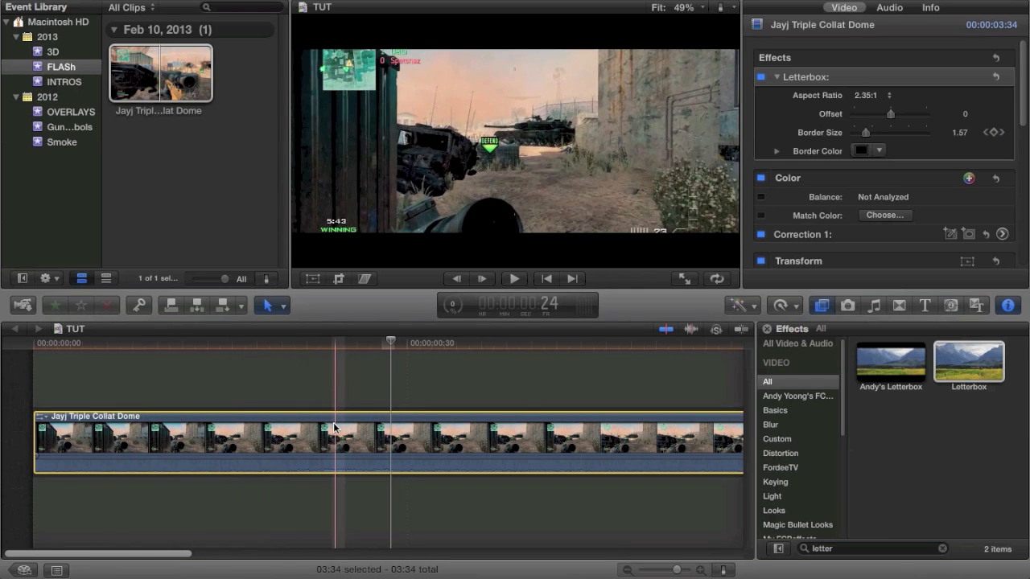
Add another border size keyframe at 0 further into the clip
left_click(462, 428)
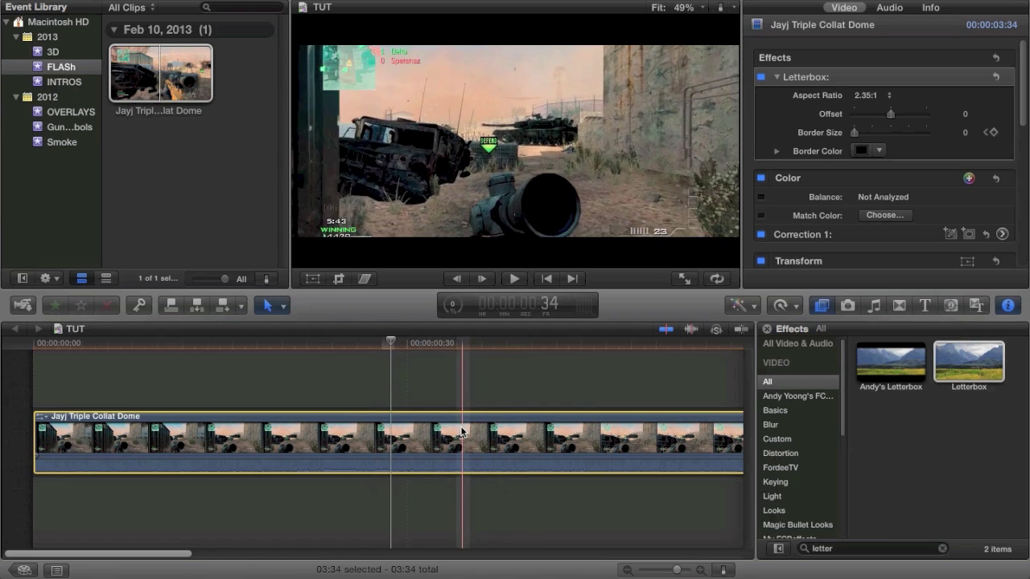
left_click(855, 132)
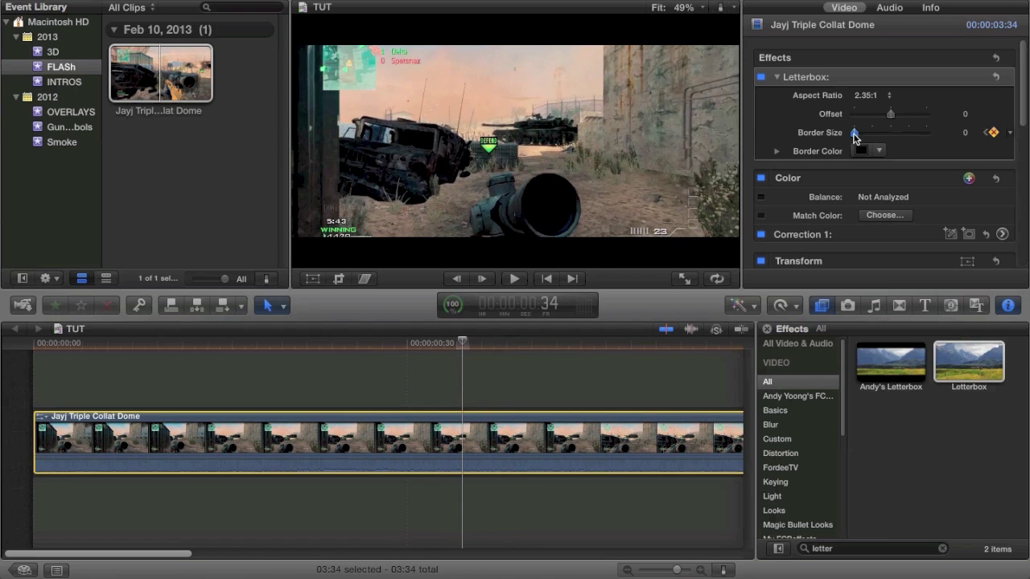
left_click(860, 98)
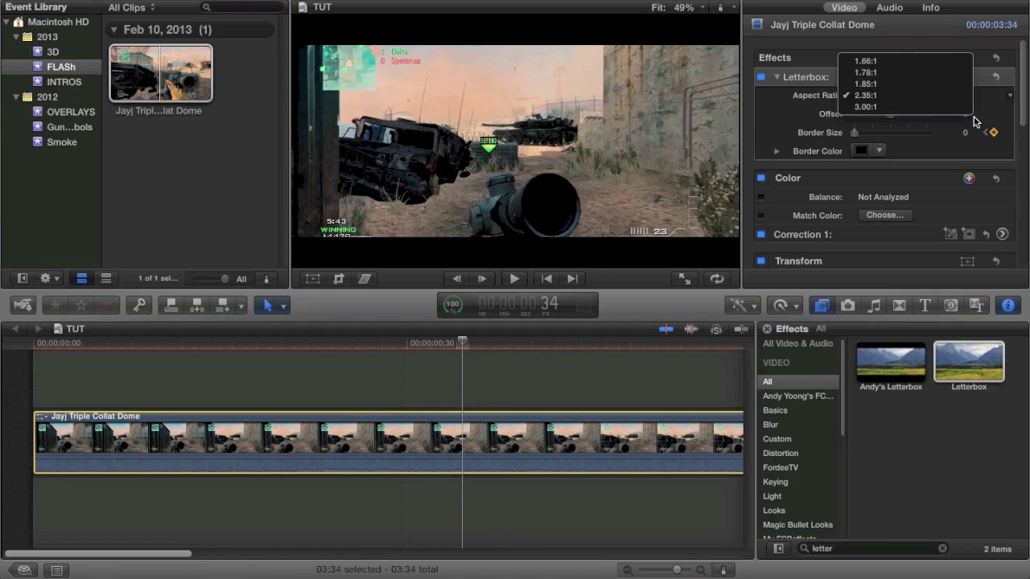
left_click(865, 98)
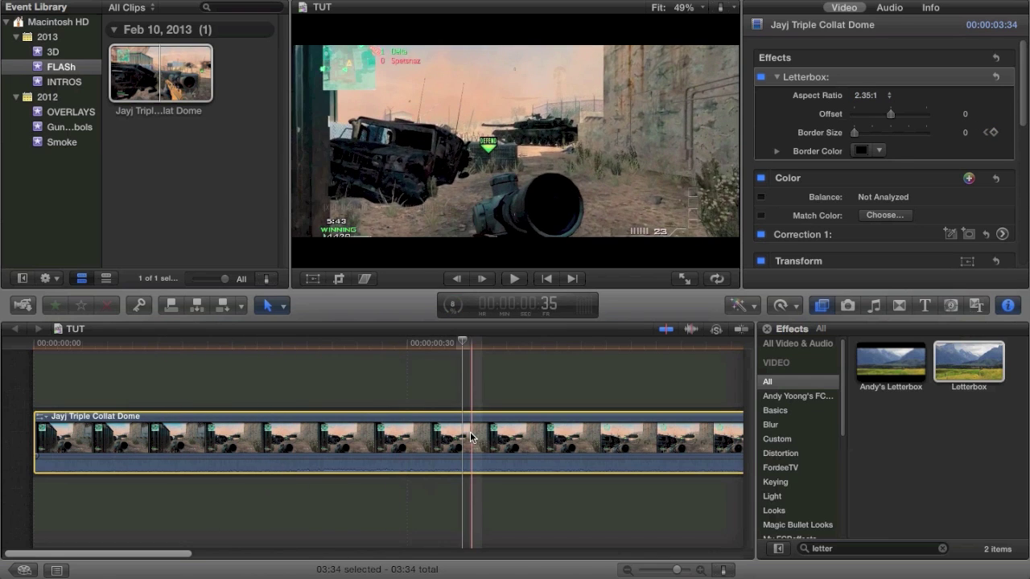
Undo the border keyframes, ratio change and Letterbox effect so the clip plays full frame
key("j")
key("space")
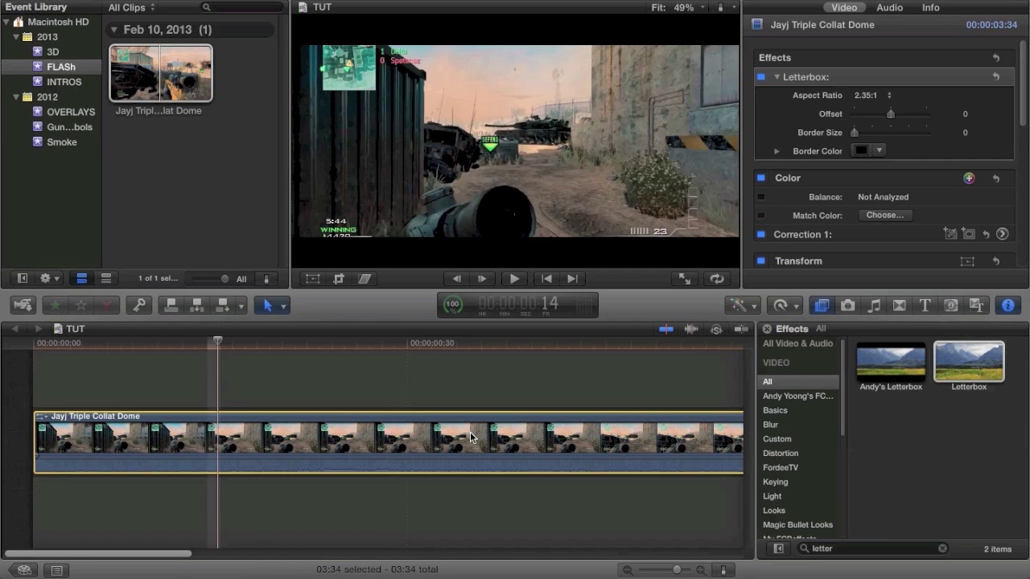
key("Up")
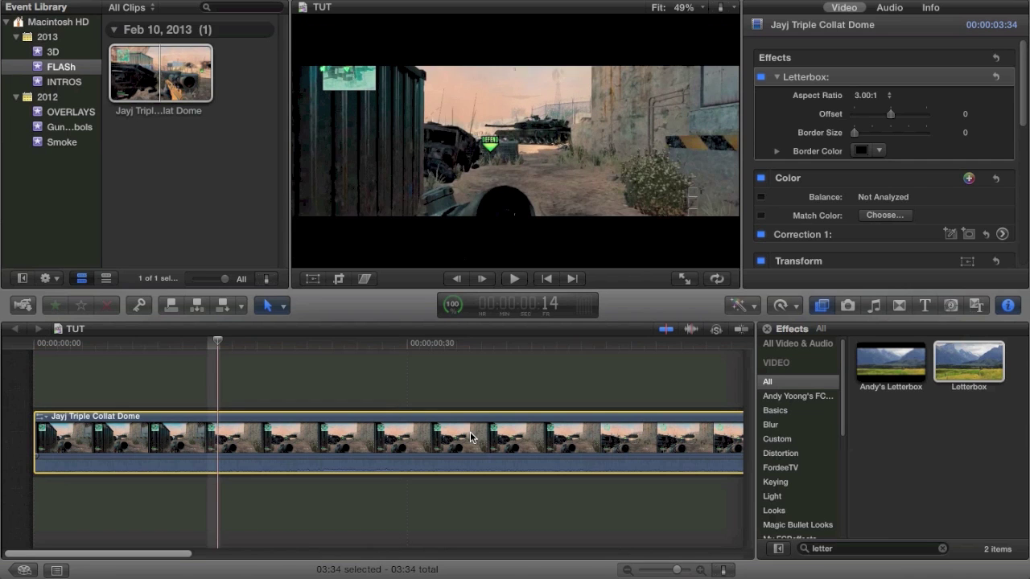
key("Delete")
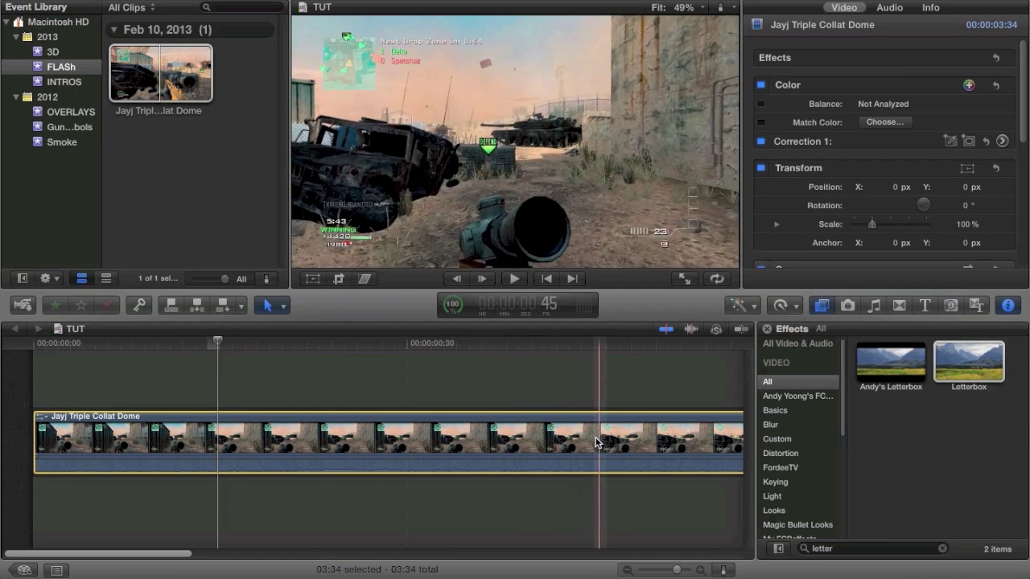
Select the Jayj Triple Collat Dome clip and park the playhead on an early frame
left_click(862, 367)
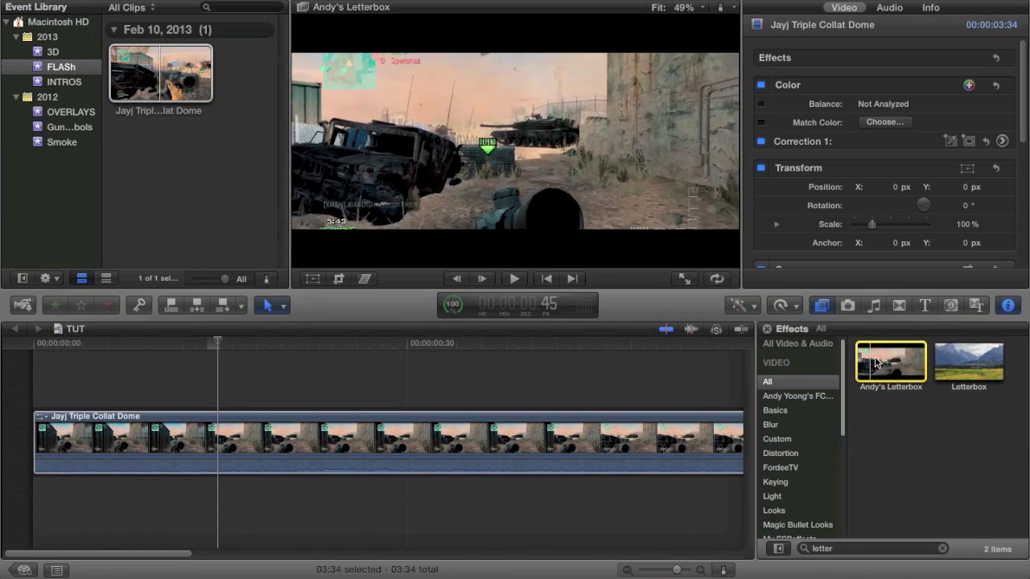
left_click(273, 444)
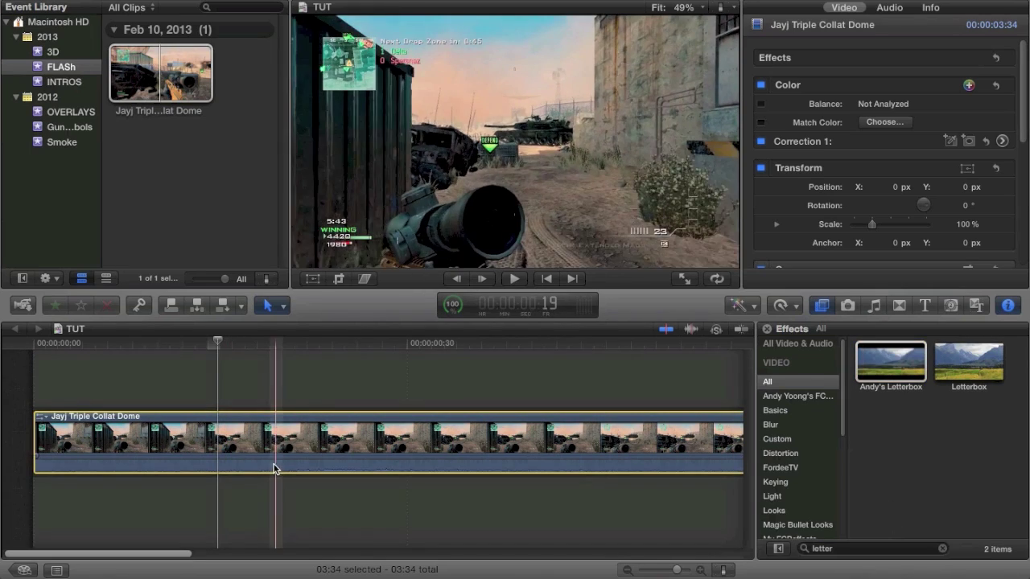
left_click(229, 433)
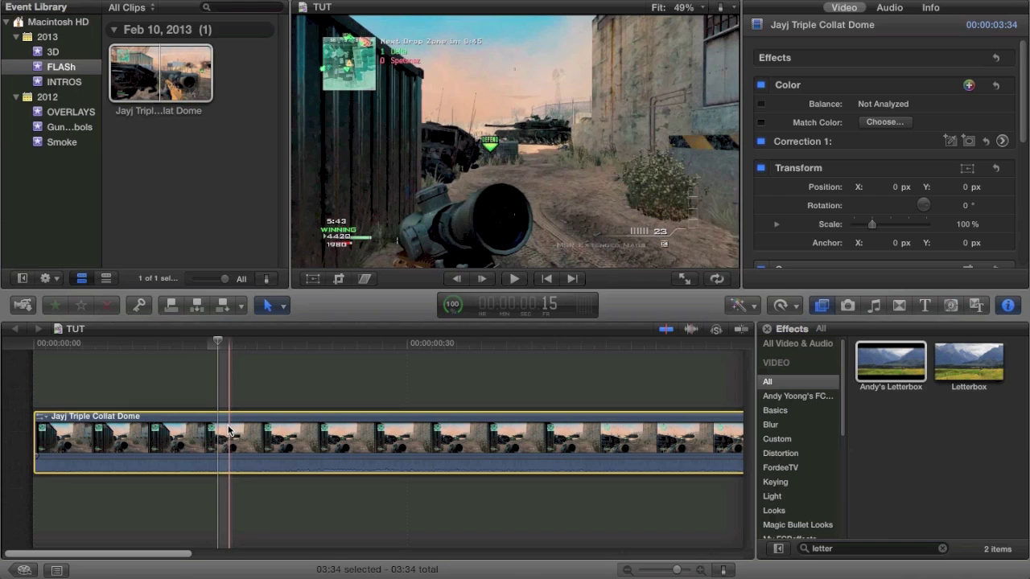
left_click(270, 433)
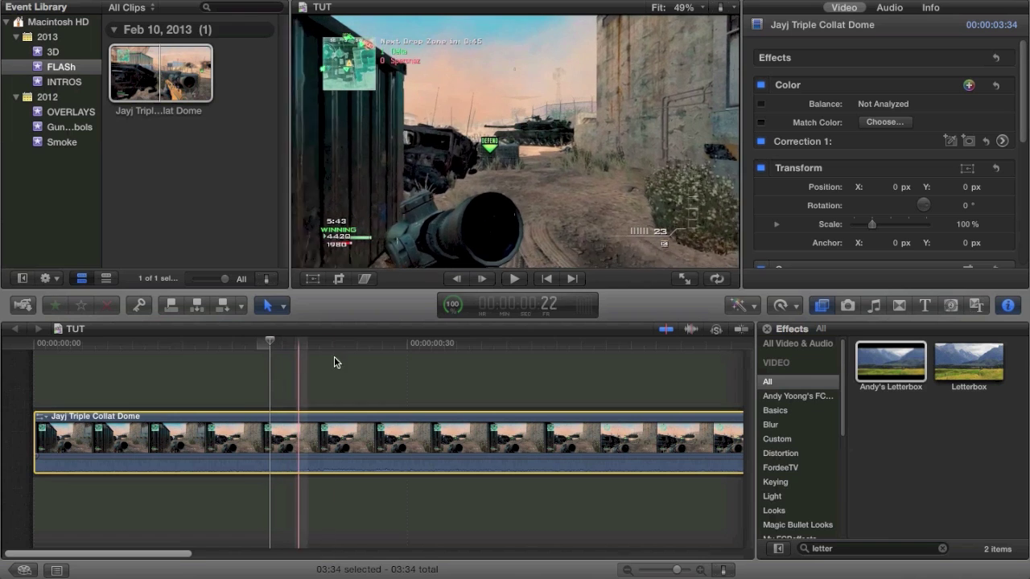
Crop 110 px off the top and 117 px off the bottom of the frame
left_click(340, 280)
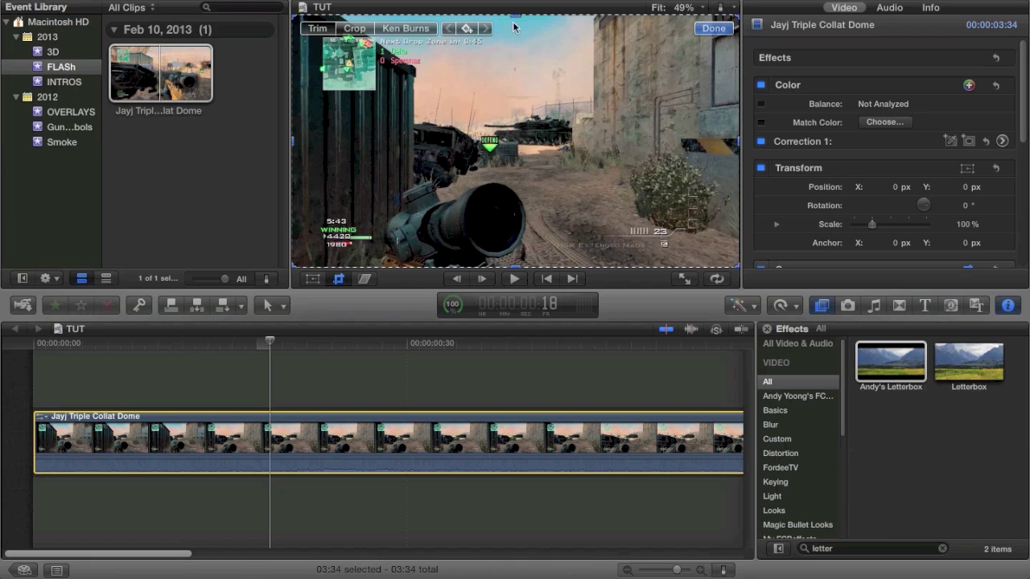
left_click_drag(516, 17, 516, 55)
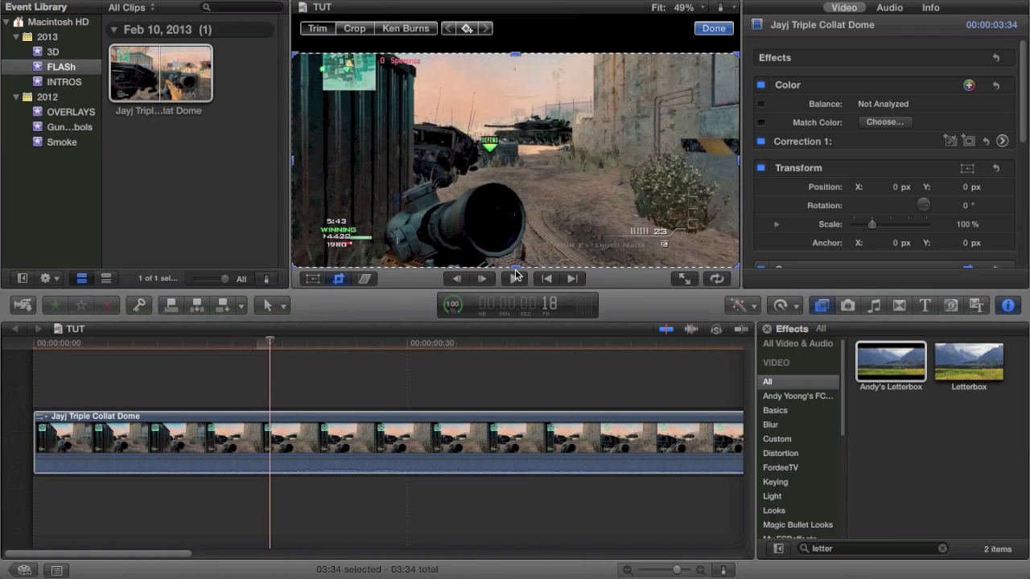
left_click_drag(517, 271, 519, 232)
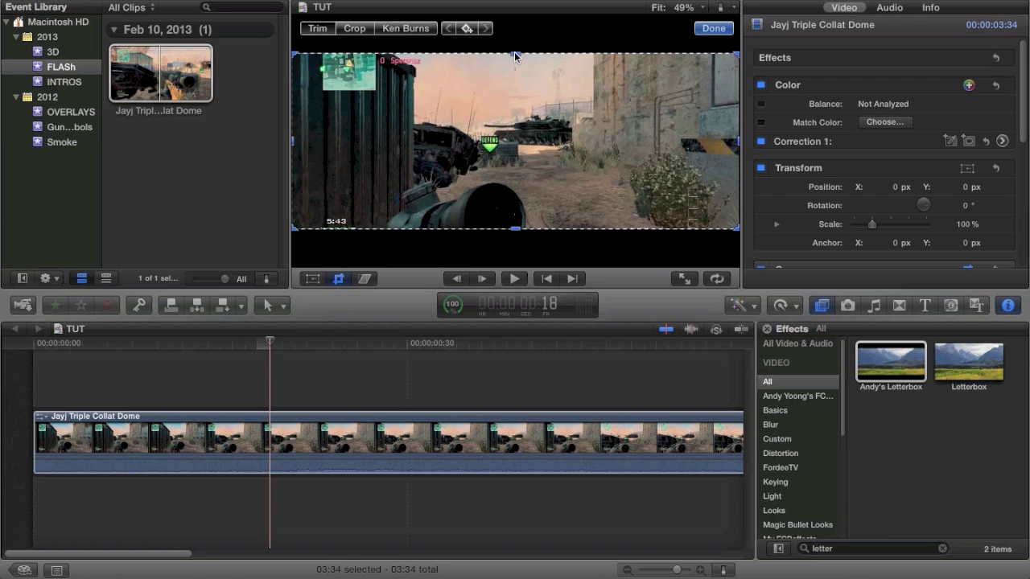
At the clip start, crop top and bottom together until the frame is black and keyframe it
left_click(72, 439)
key("Home")
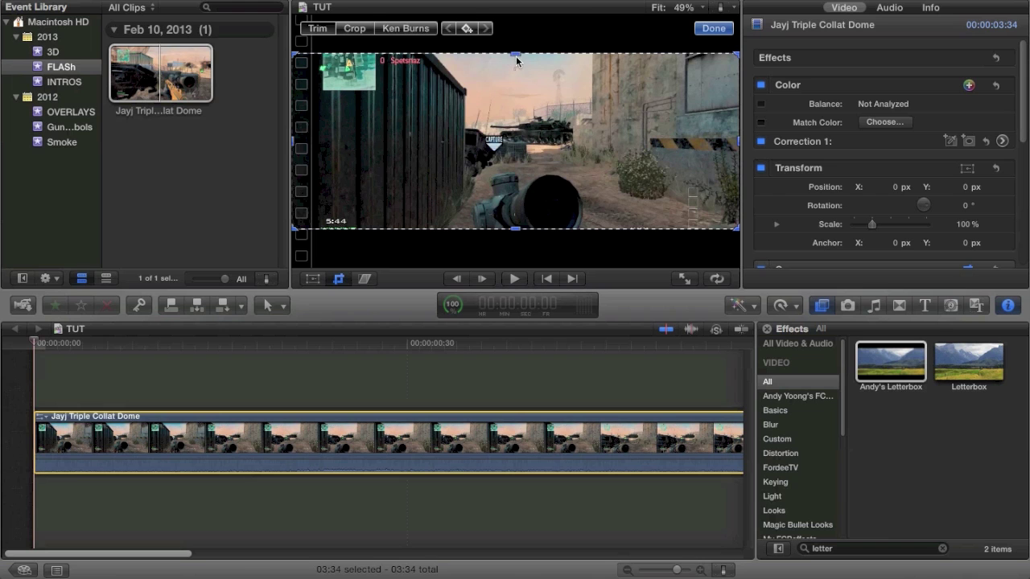
left_click_drag(516, 57, 511, 141)
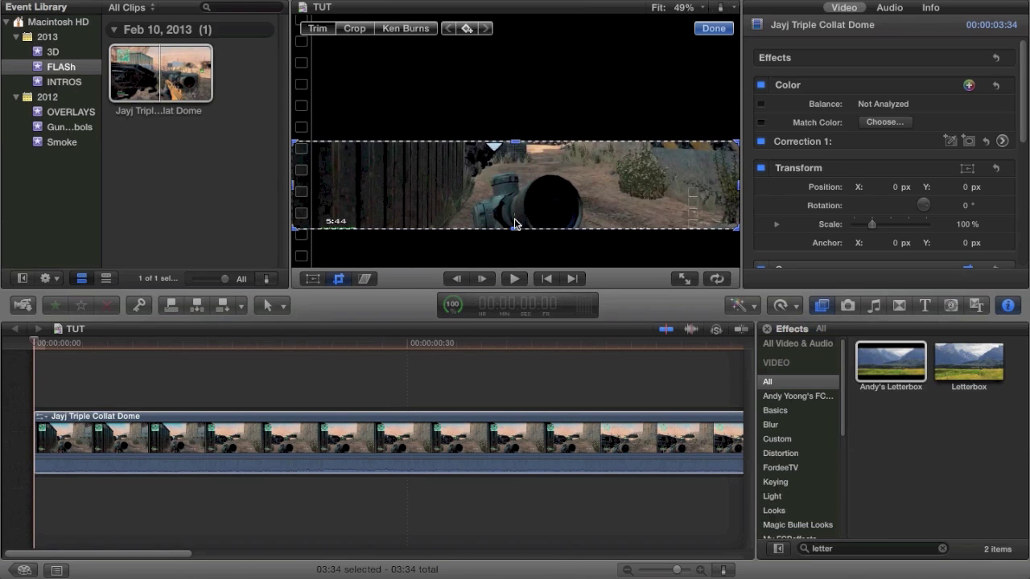
left_click_drag(515, 229, 529, 145)
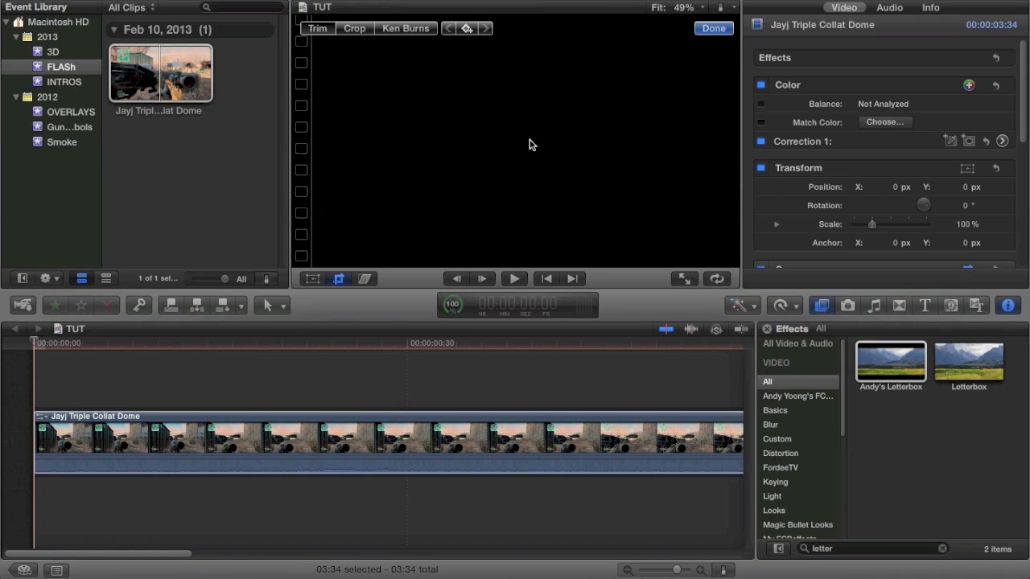
left_click(468, 29)
Play back the crop, then place the playhead at 00:00:00:30
key("space")
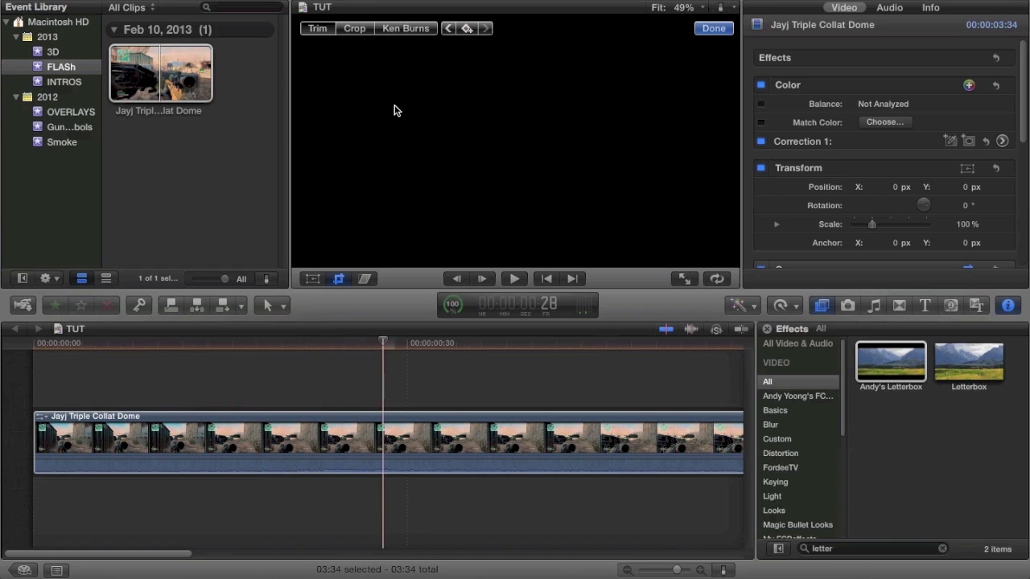
key("End")
key("shift+c")
key("Left")
key("Left")
key("Left")
key("Left")
key("Left")
key("Left")
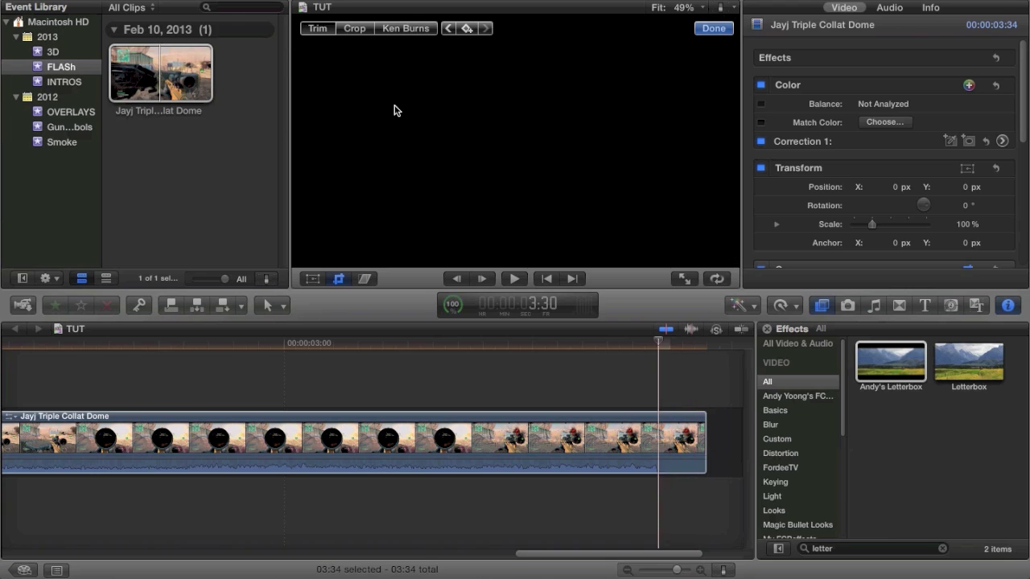
scroll(319, 555, "left", 15)
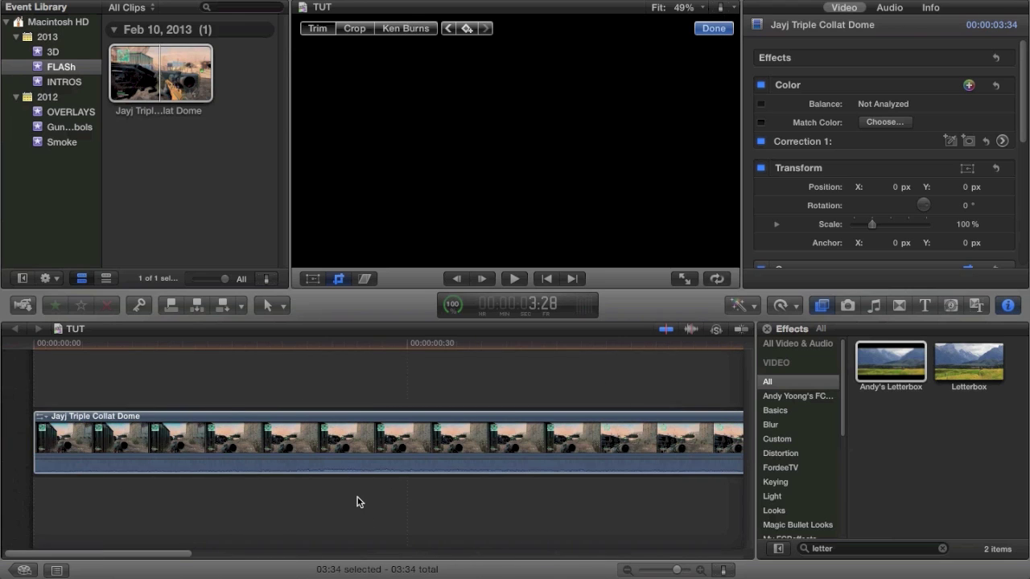
left_click(408, 441)
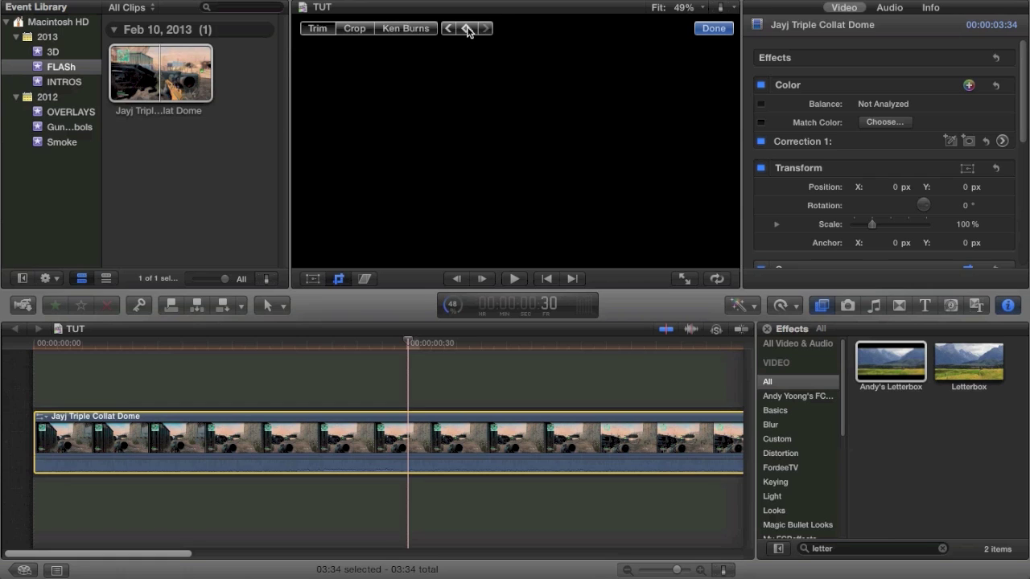
Keyframe the crop at 00:00:00:30, opening it out to 2 px top and 20 px bottom
left_click(318, 29)
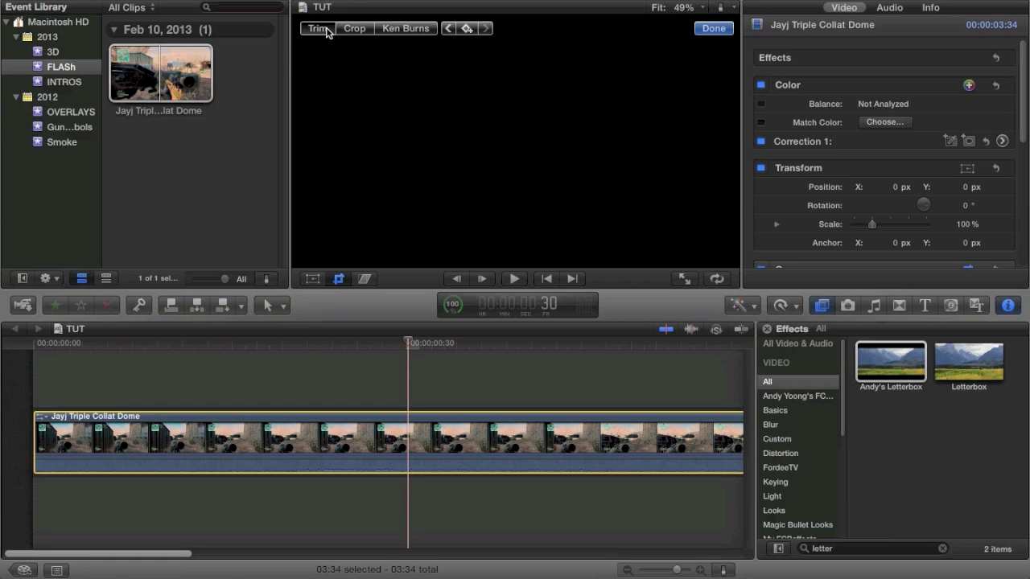
left_click(466, 30)
left_click_drag(515, 140, 510, 17)
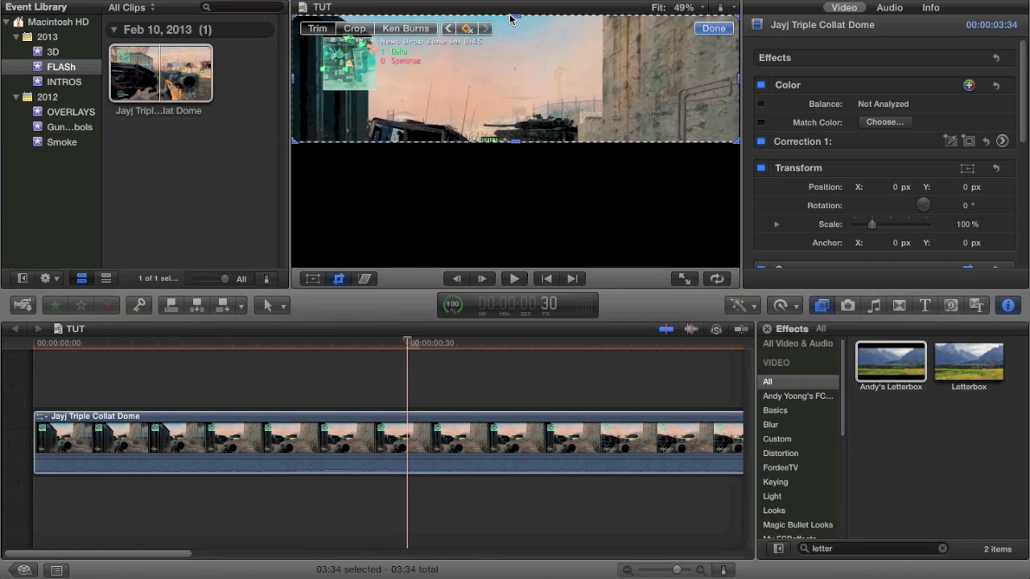
left_click_drag(518, 148, 438, 287)
left_click(38, 445)
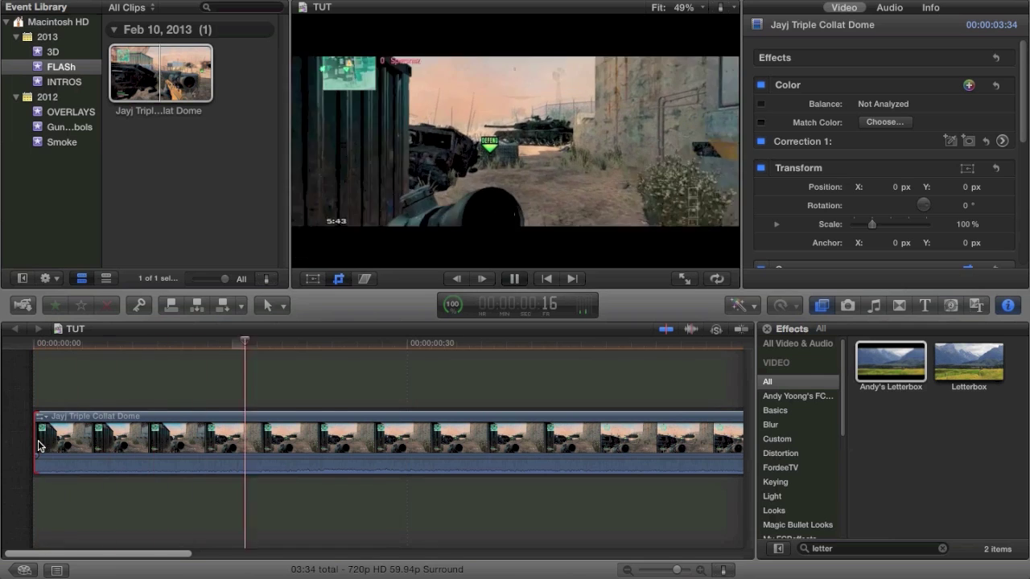
Preview the bars opening from the start, then close crop editing with Done
left_click(34, 447)
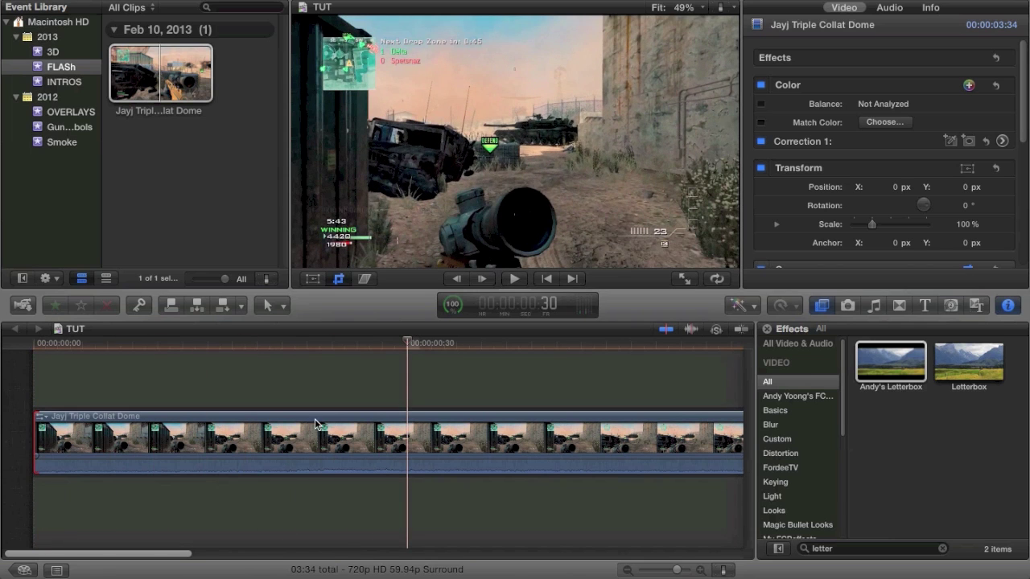
left_click(284, 446)
key("shift+c")
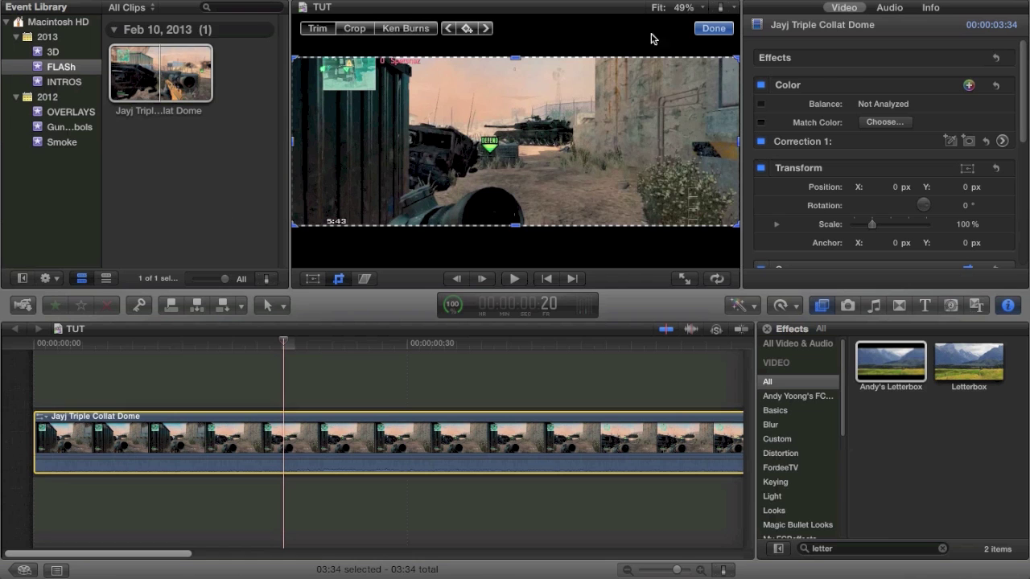
left_click(713, 27)
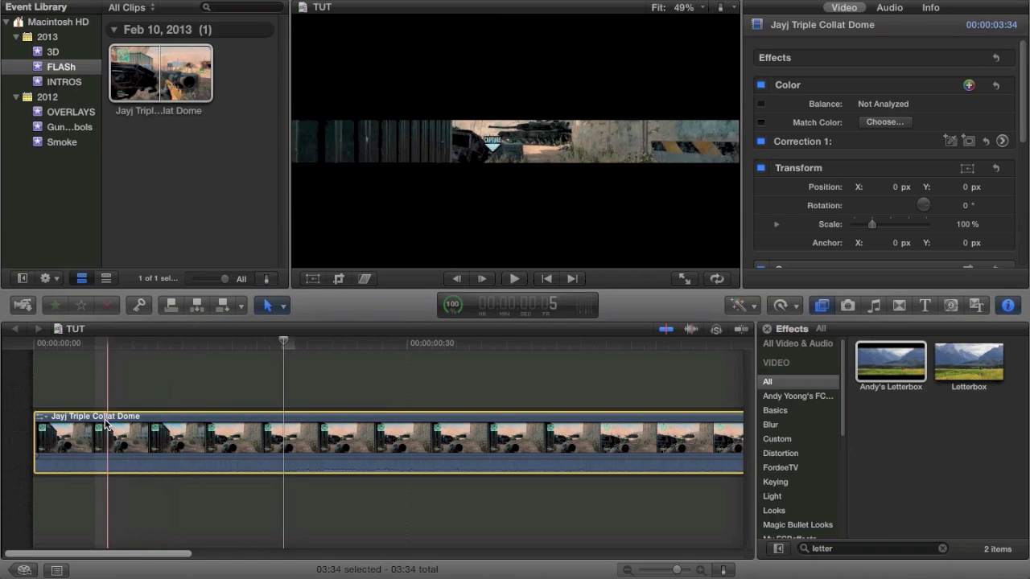